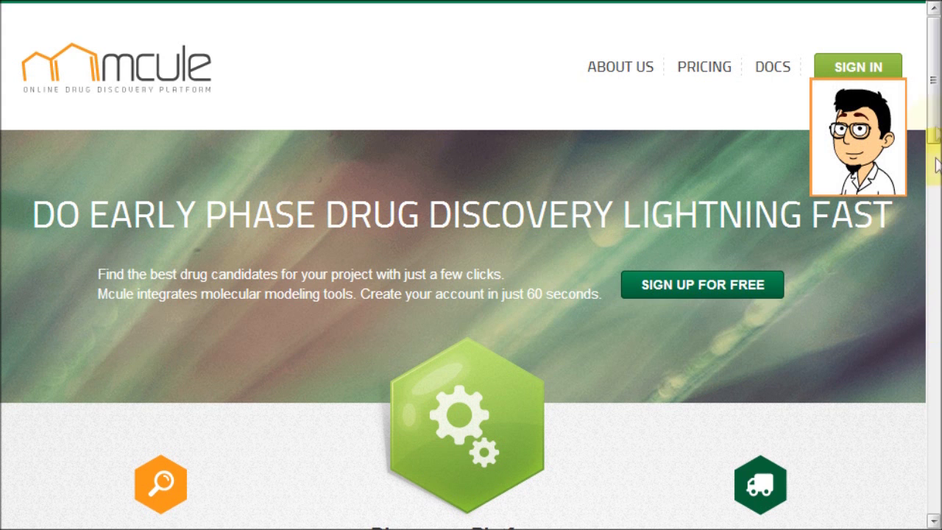
Step: Sign in to the account with the username and the account password
click(869, 66)
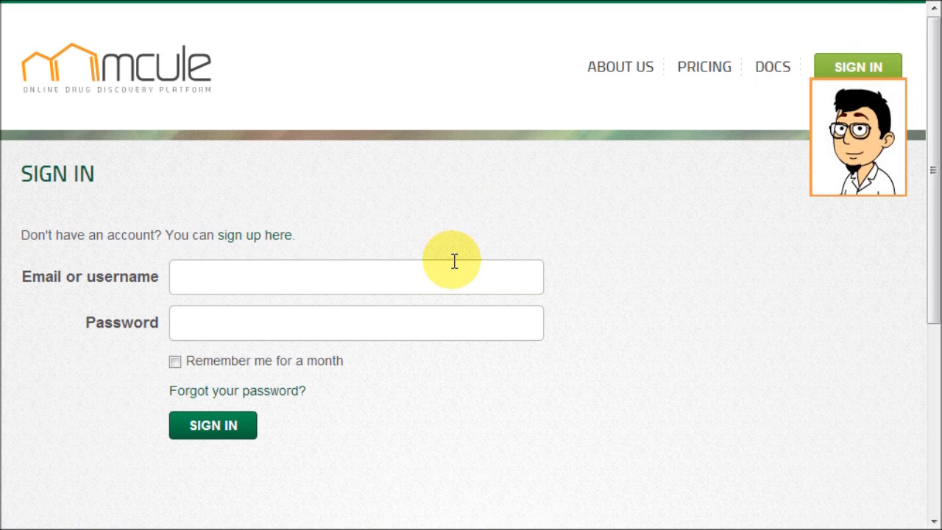
click(454, 261)
text(ed)
key(Down)
key(Tab)
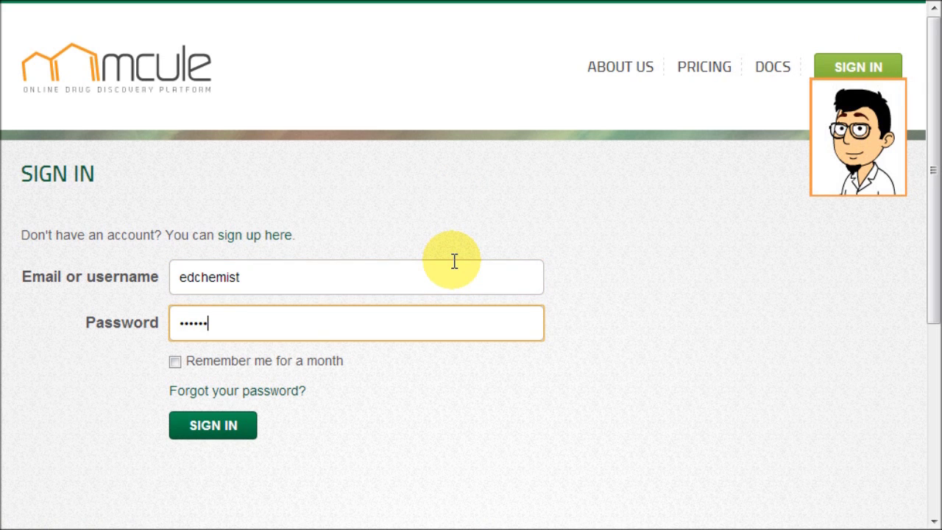
click(251, 430)
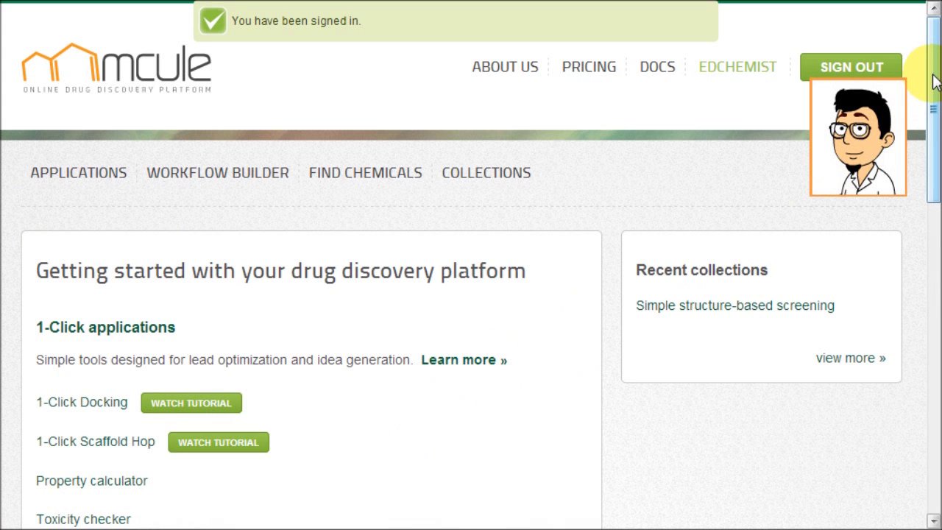
Step: Open the blank Workflow Builder and look over its input, workflow and output sections
drag(935, 81, 934, 98)
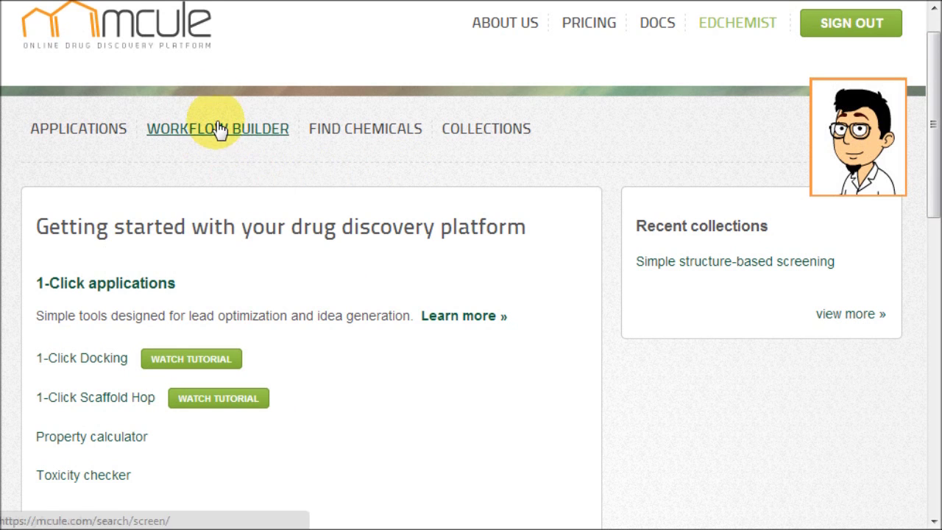
click(218, 129)
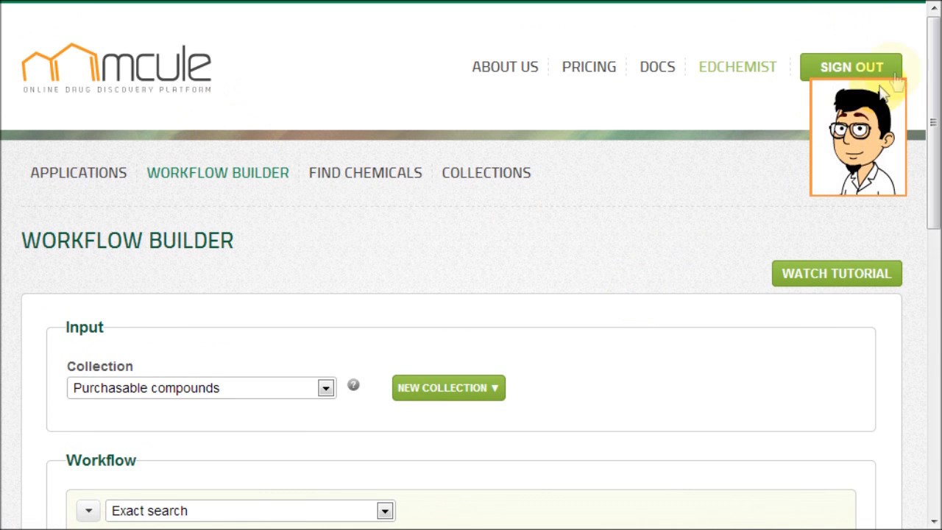
drag(933, 57, 934, 197)
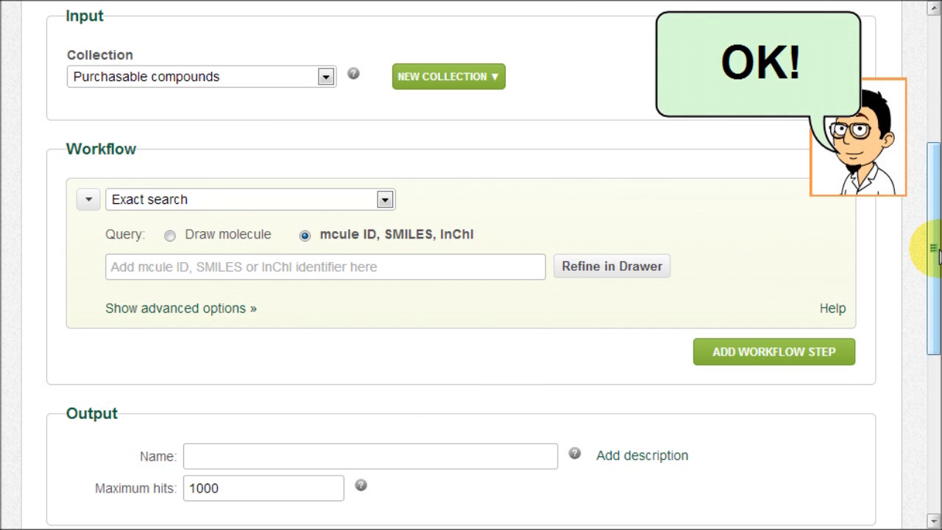
drag(934, 249, 925, 95)
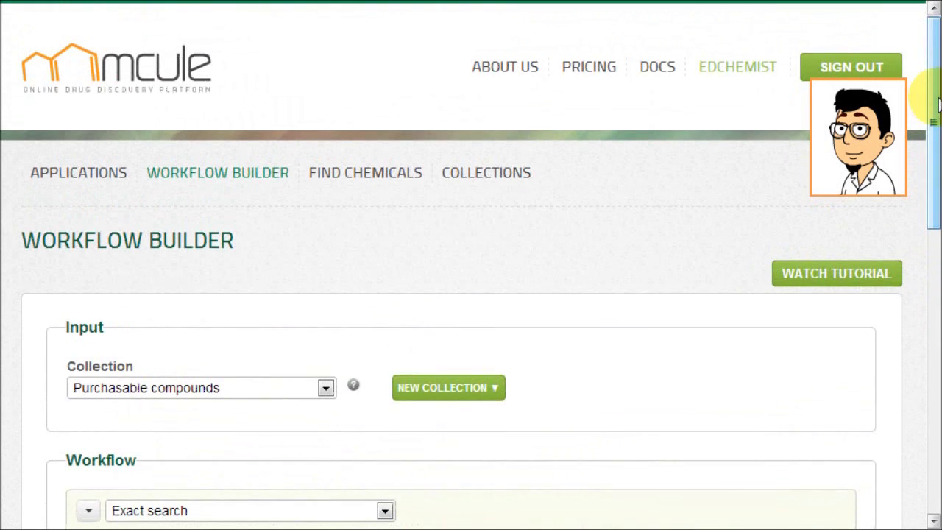
Step: Return to the start page and load the Structure-based virtual screening workflow template
click(167, 70)
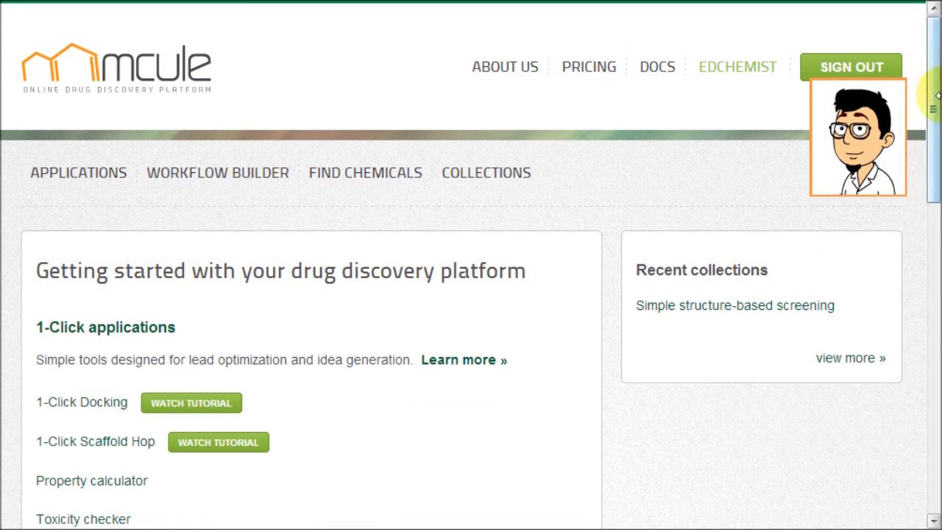
drag(936, 66, 936, 276)
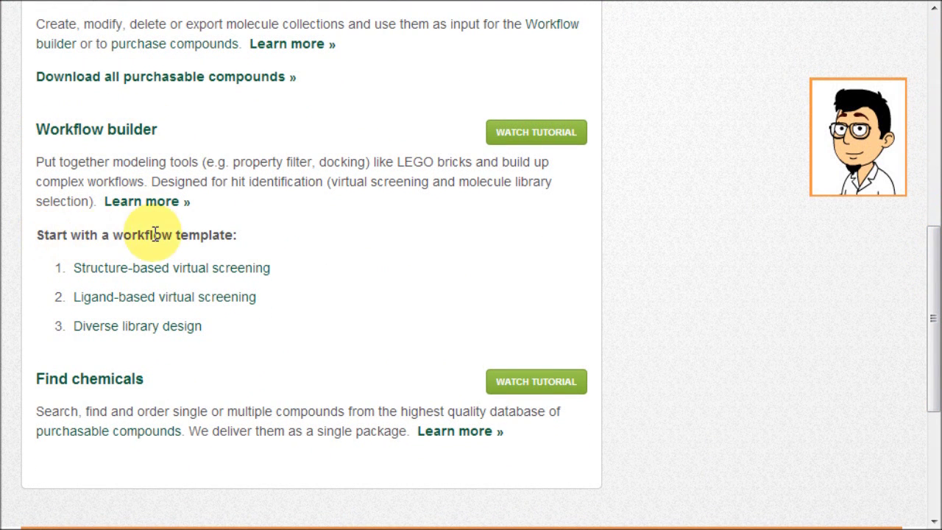
click(214, 269)
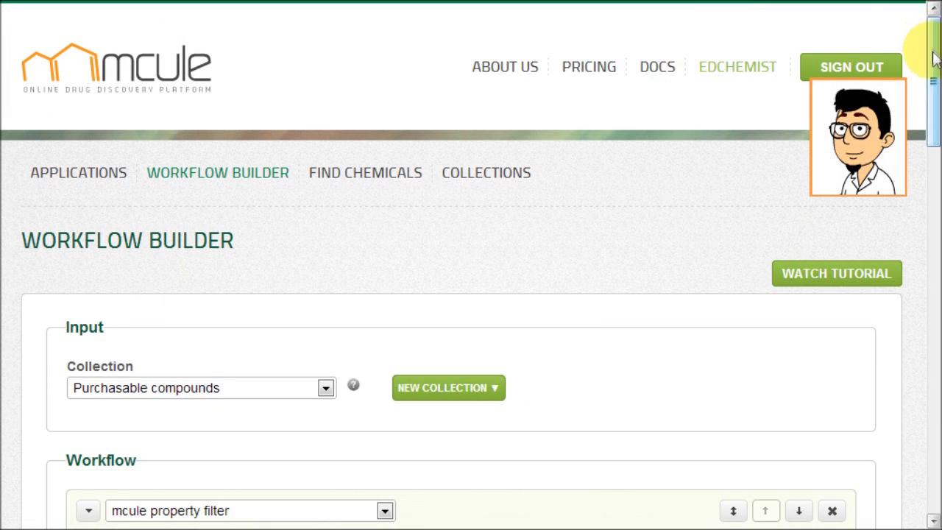
Step: Filter the Docking (Vina) targets by "jak1" and choose 3eyg, Tyrosine-protein kinase JAK1, as the docking target
drag(934, 58, 934, 339)
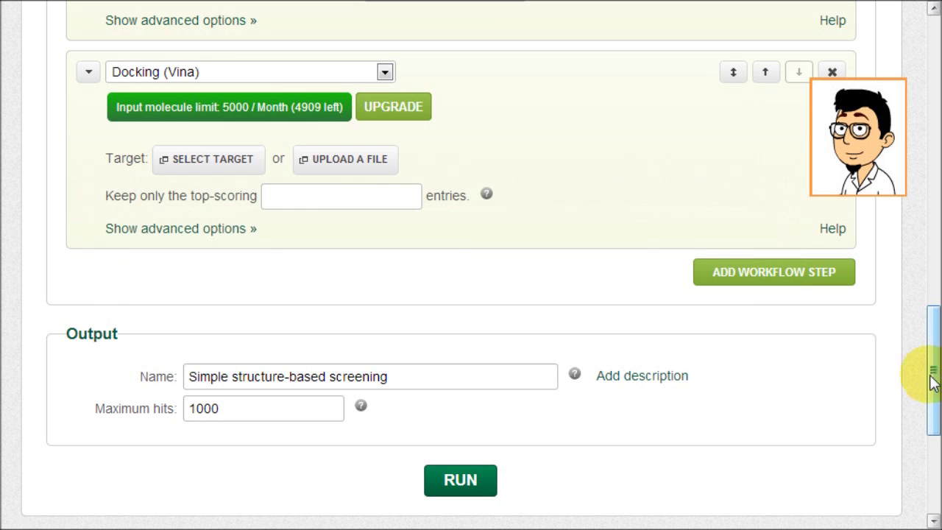
click(227, 162)
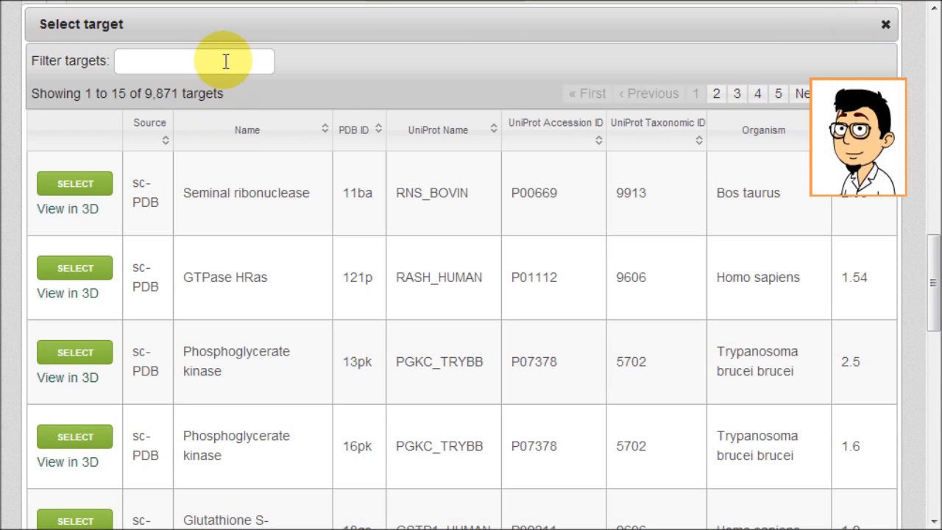
click(225, 61)
text(jak1)
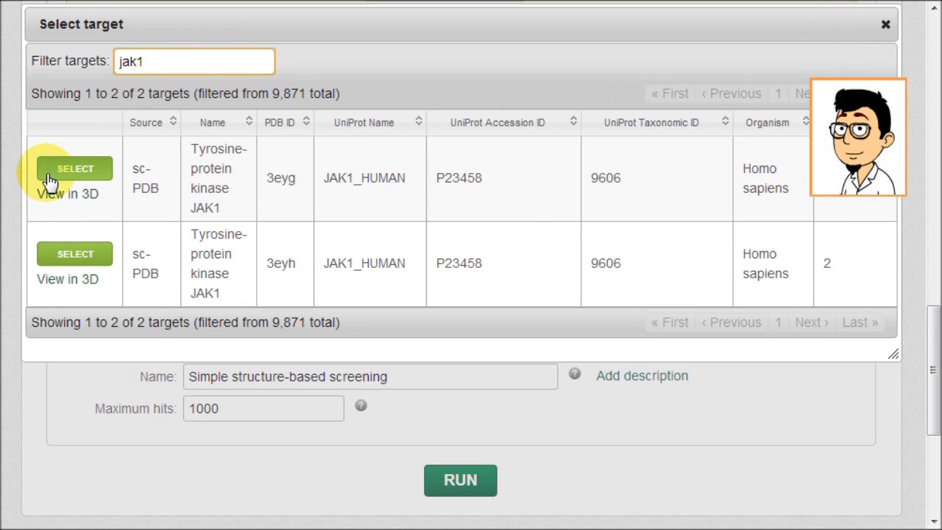
click(48, 177)
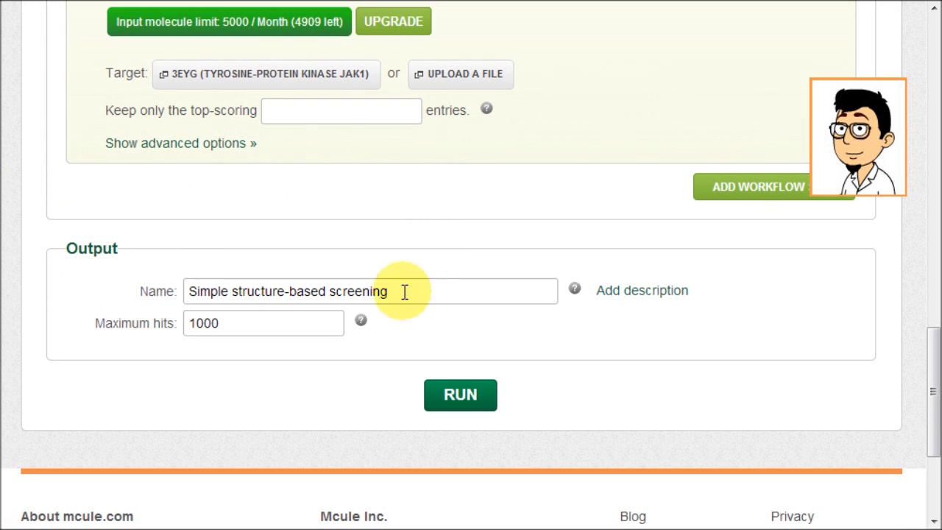
Step: Name the output "MY 1st virtual screen" and run the workflow
drag(399, 295, 177, 296)
text(MY 1st virtual screen)
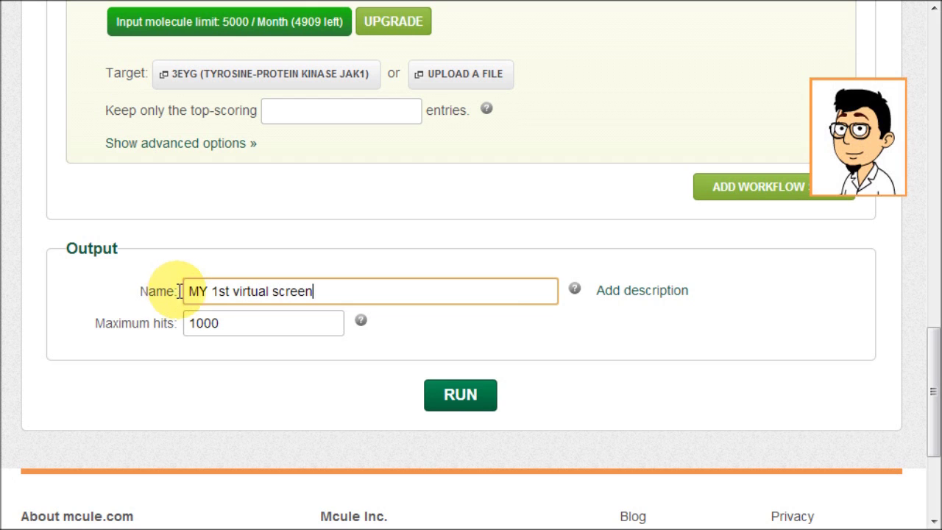
click(470, 396)
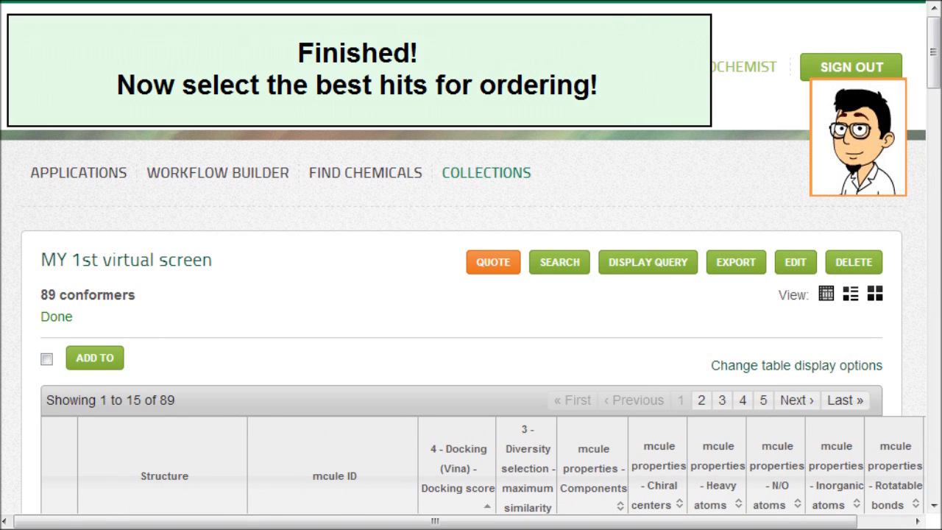
drag(935, 62, 934, 140)
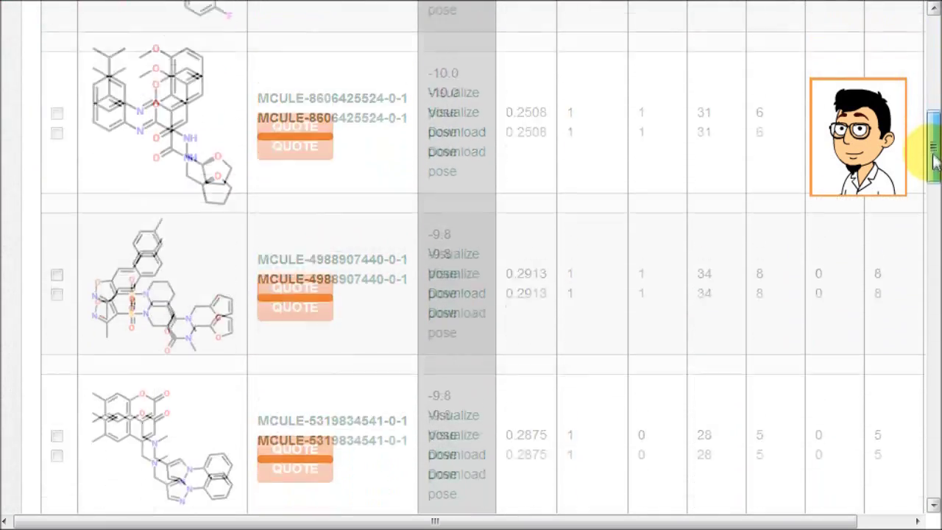
drag(933, 162, 931, 87)
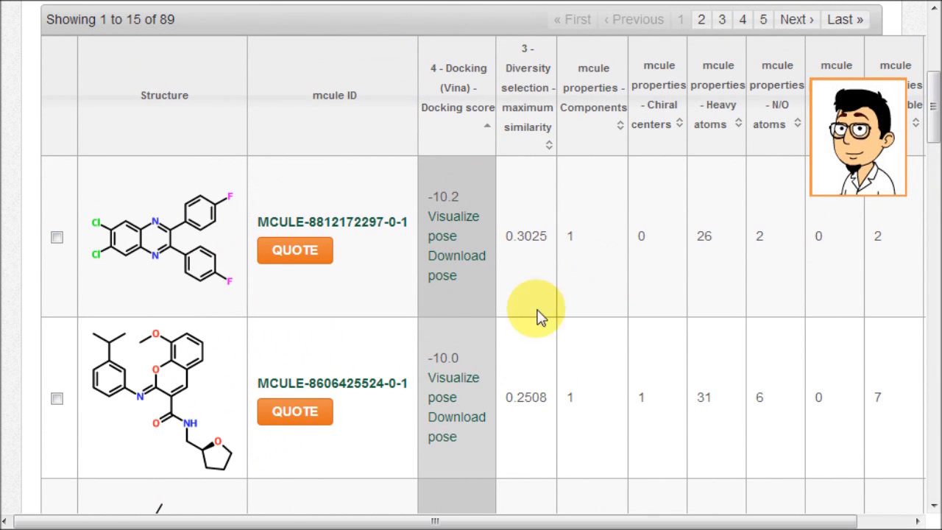
click(446, 224)
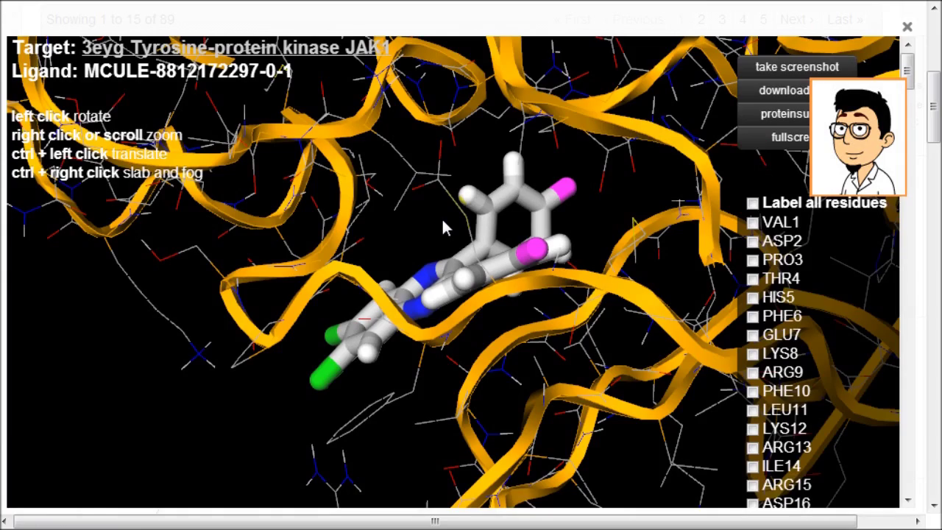
drag(442, 221, 663, 223)
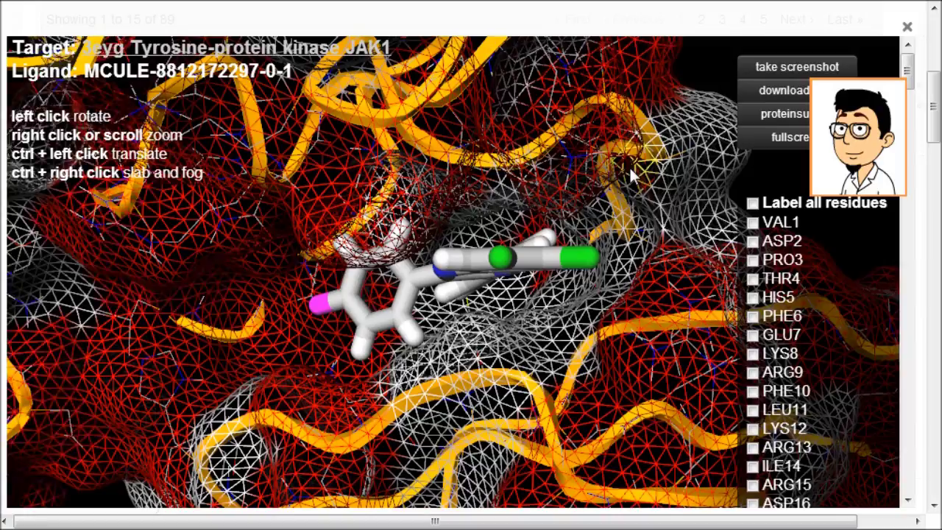
drag(548, 318, 559, 299)
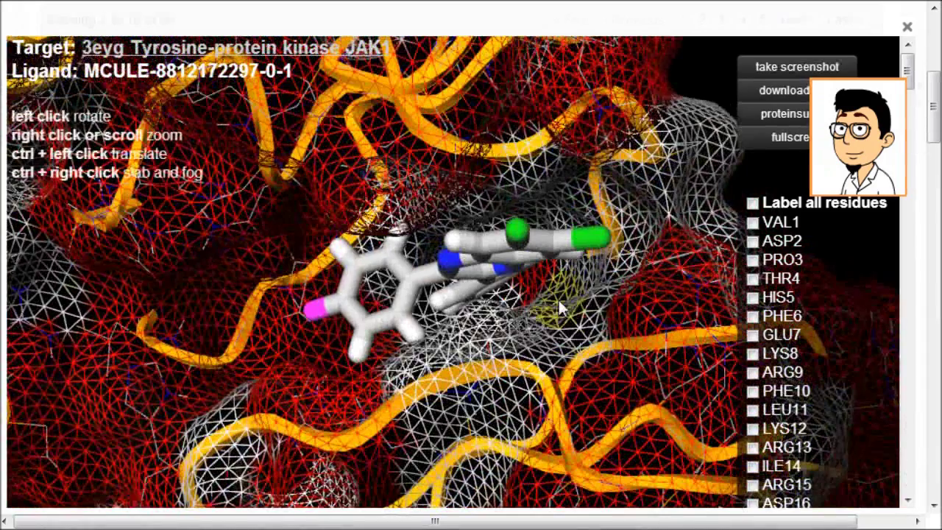
click(907, 27)
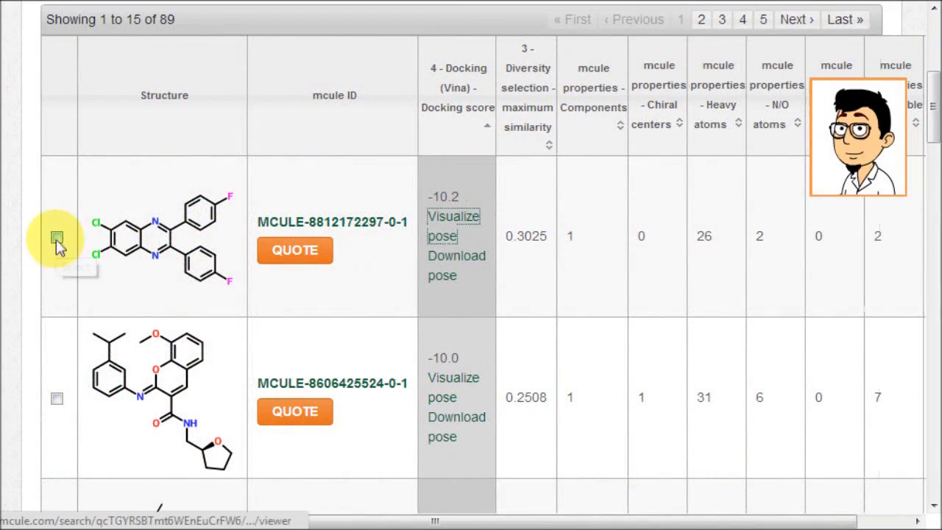
click(56, 237)
click(57, 398)
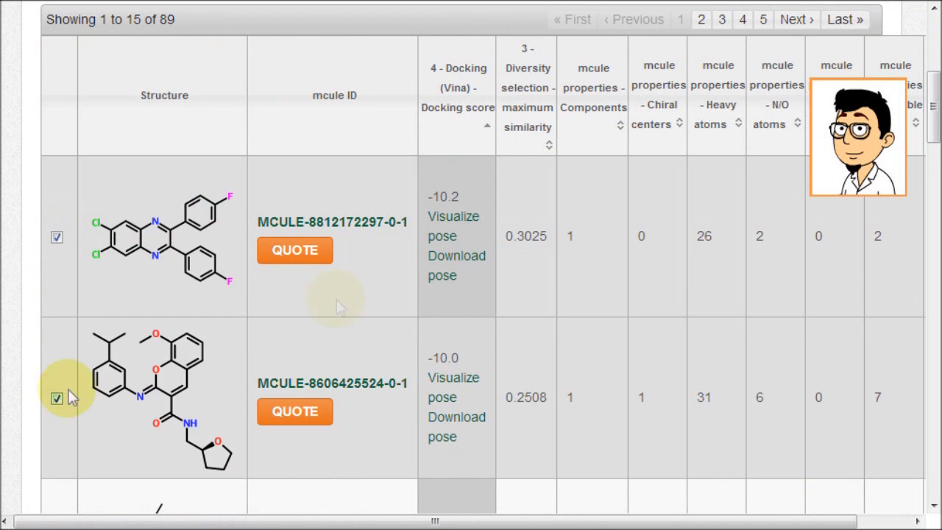
drag(933, 124, 933, 164)
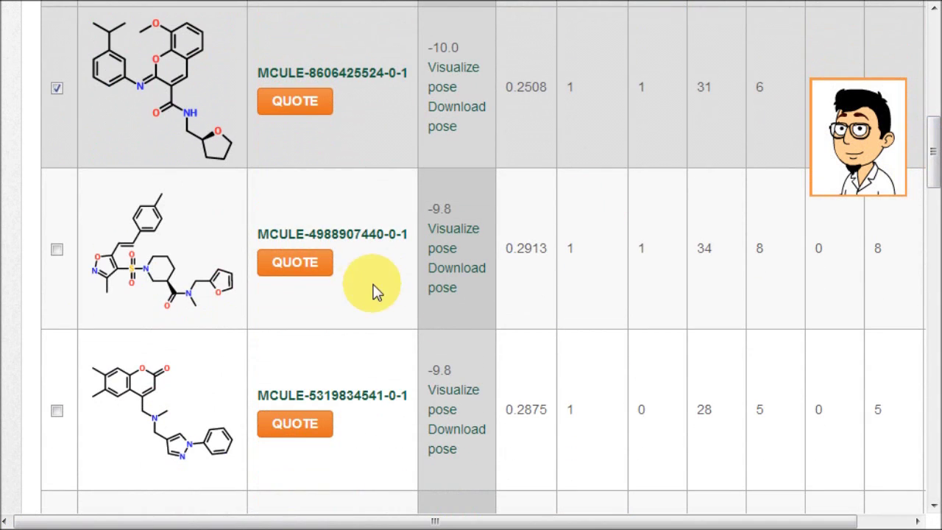
click(56, 248)
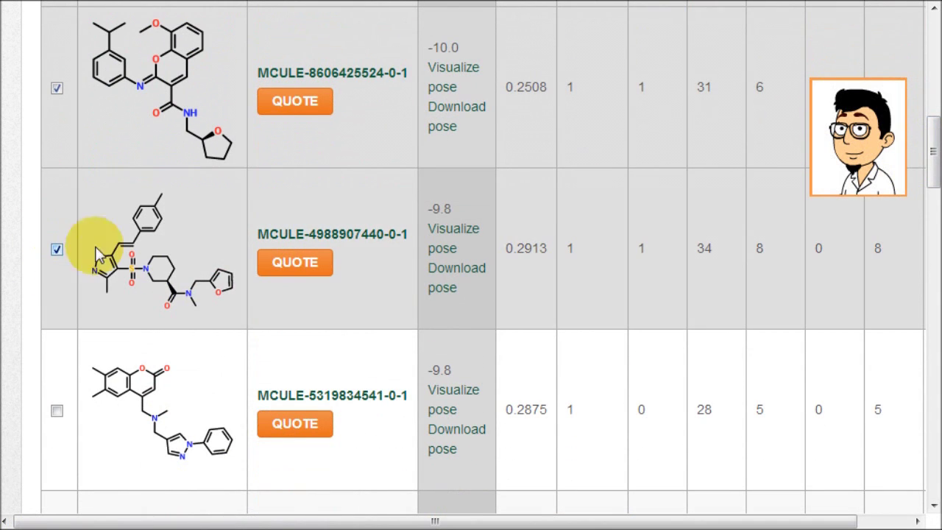
Step: Create a private collection named "Virtual hits to order" and add the selected hits to it
click(935, 59)
click(88, 120)
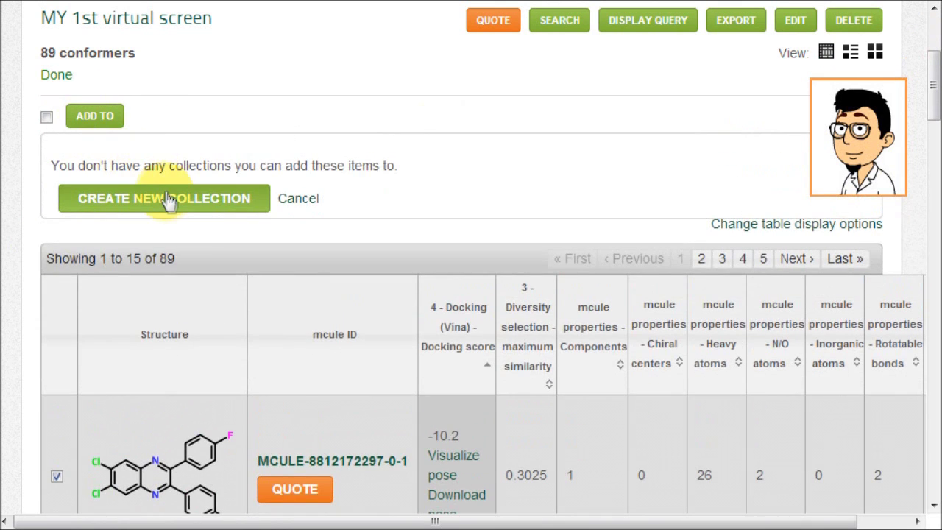
click(169, 200)
click(263, 92)
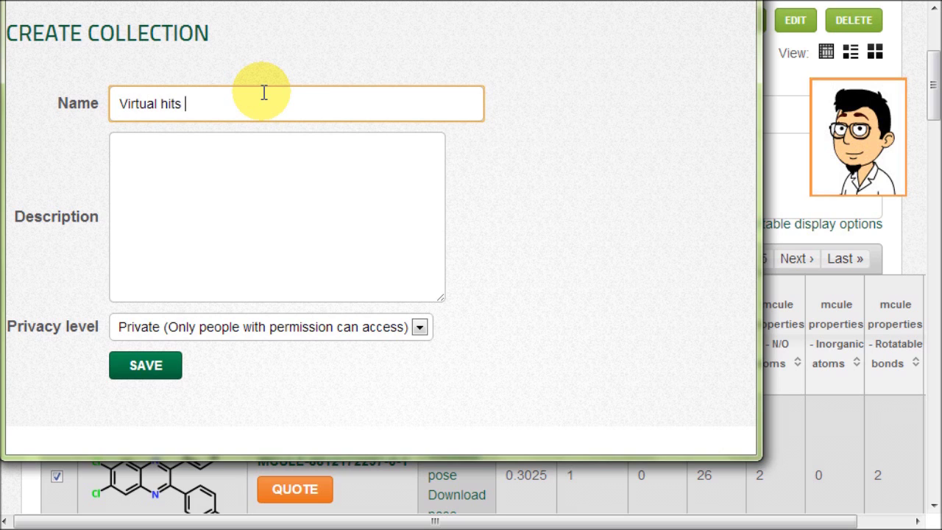
text(Virtual hits to order)
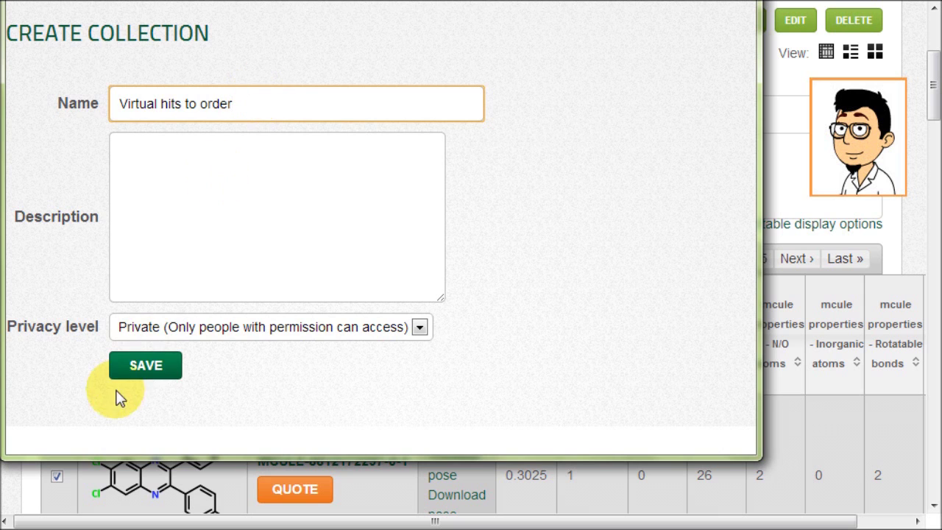
click(126, 372)
click(94, 188)
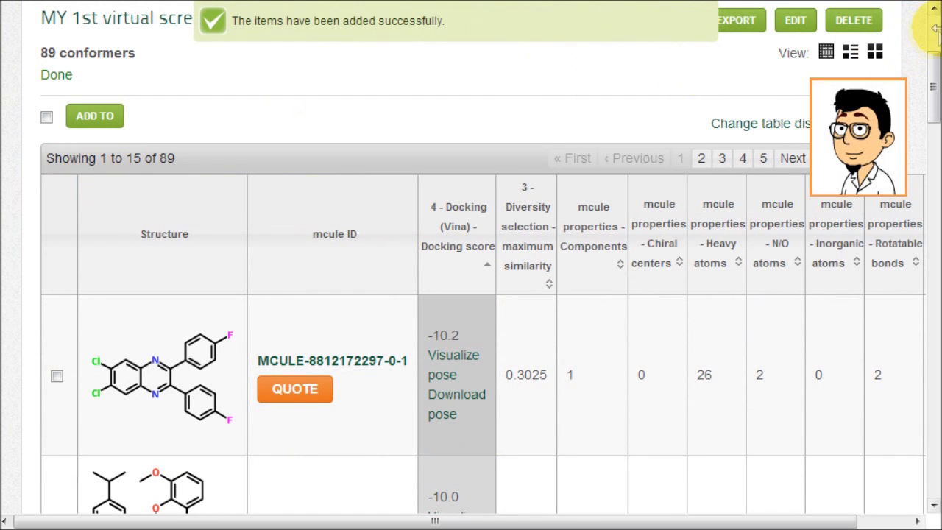
Step: Open the "Virtual hits to order" collection from the list of own collections
scroll(933, 28, up, 3)
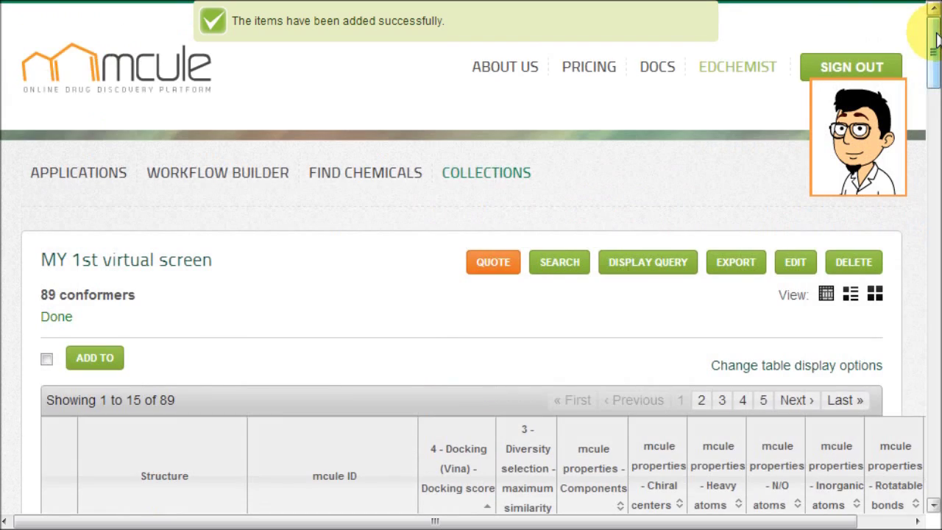
click(486, 177)
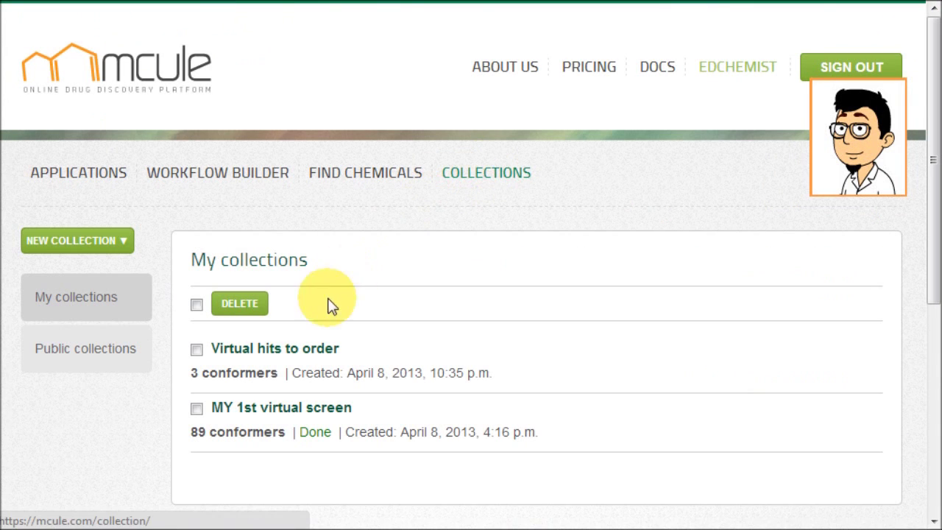
click(295, 352)
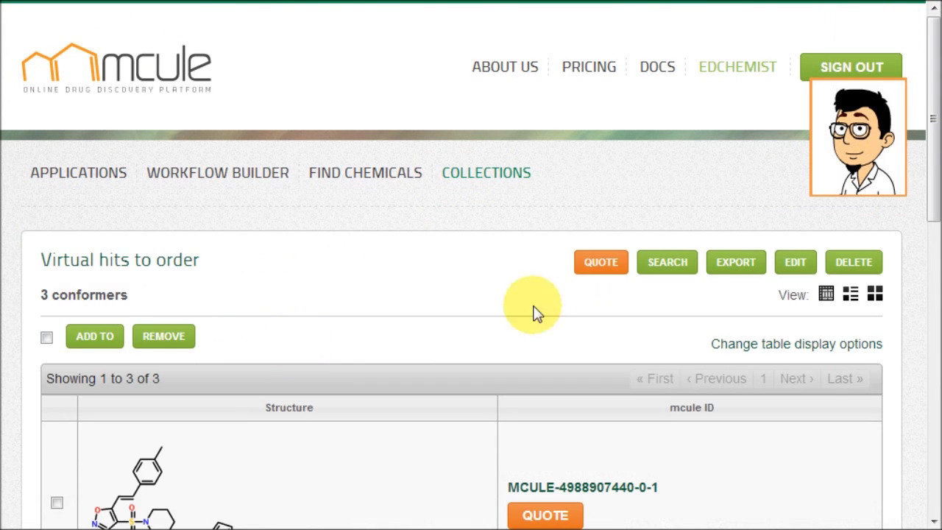
Step: Request a quote for the whole "Virtual hits to order" collection
drag(934, 116, 933, 163)
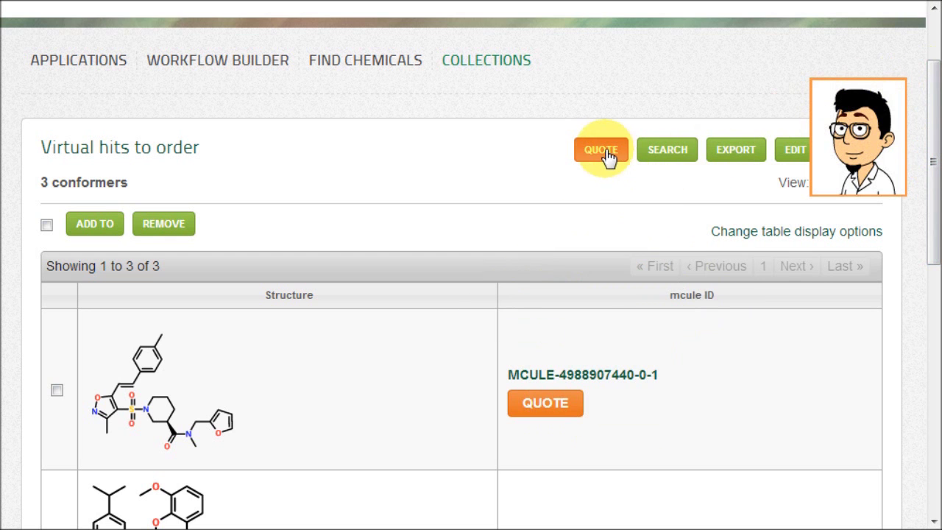
click(602, 151)
drag(936, 66, 926, 344)
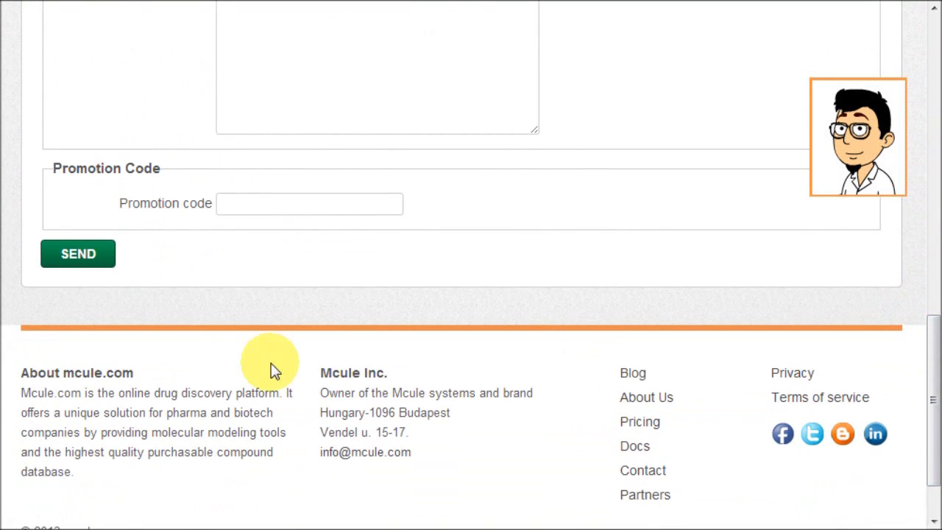